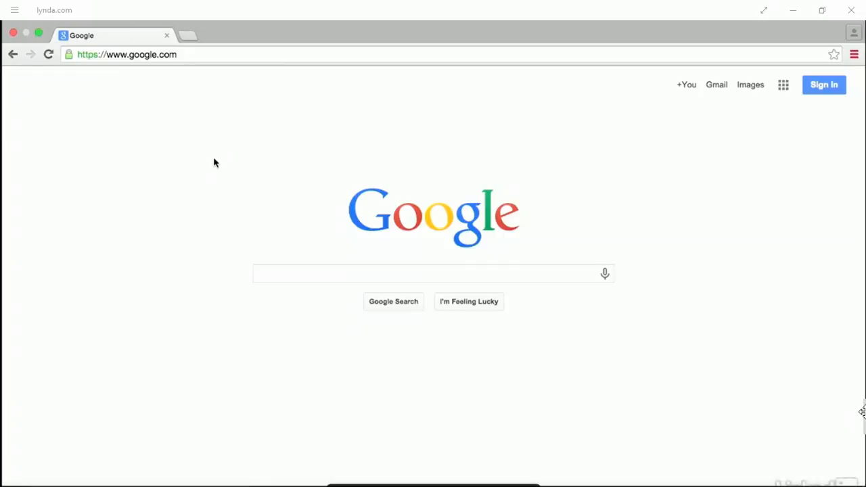
{"action": "left_click", "coordinate": [184, 56]}
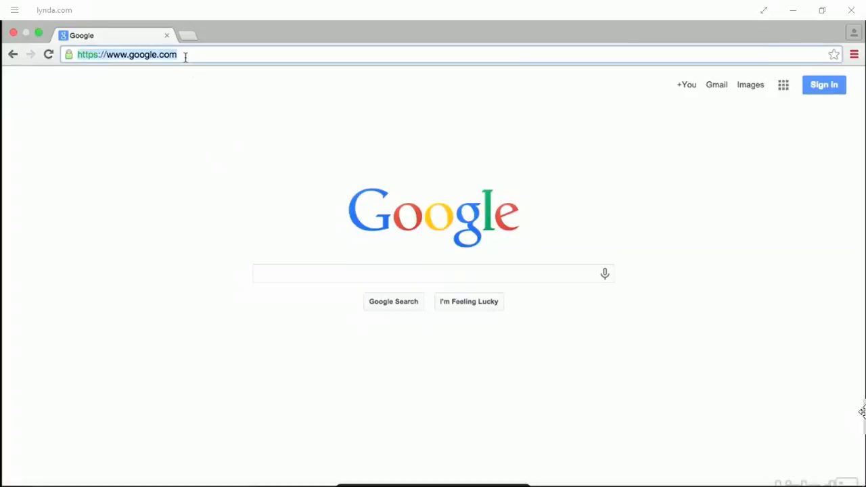
{"action": "type", "text": "www.ad"}
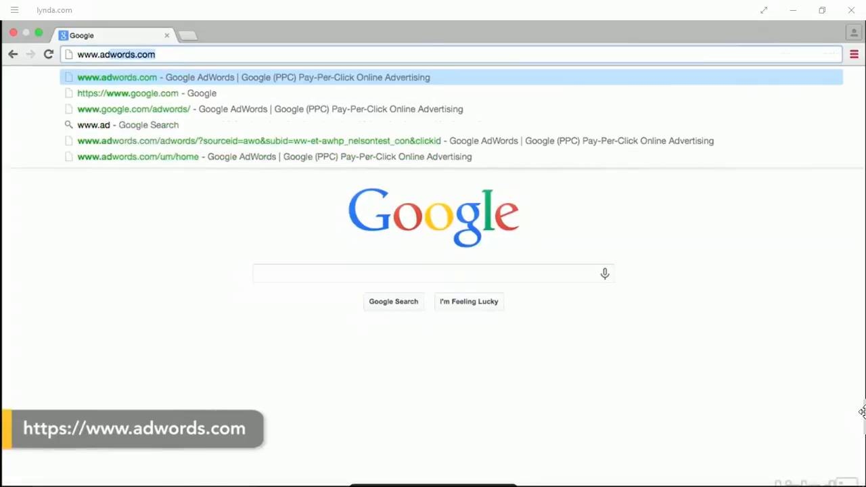
{"action": "type", "text": "words"}
{"action": "key", "text": "Return"}
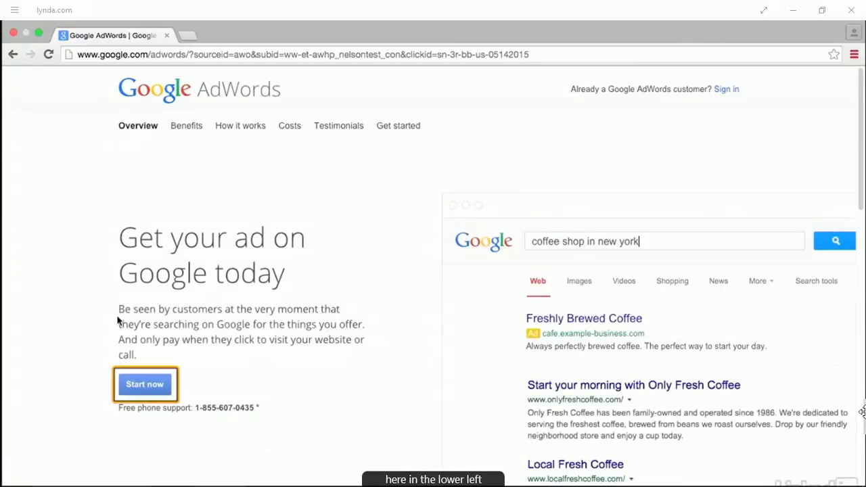
{"action": "left_click", "coordinate": [143, 383]}
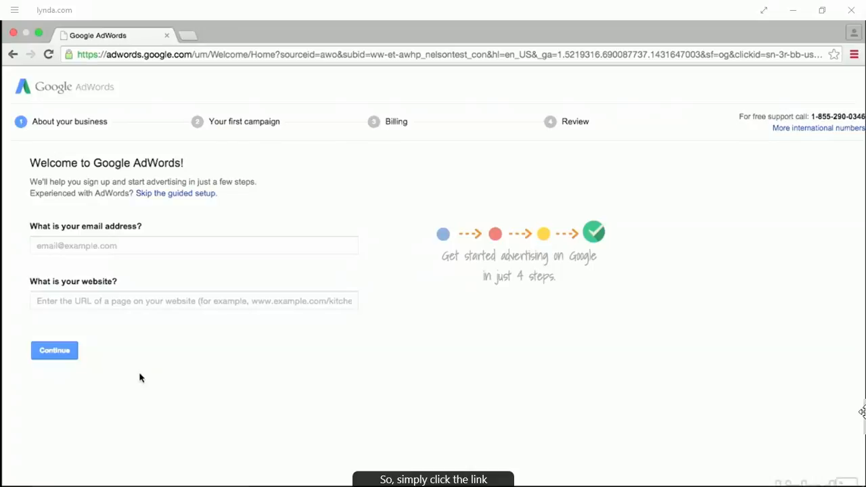
{"action": "left_click", "coordinate": [178, 194]}
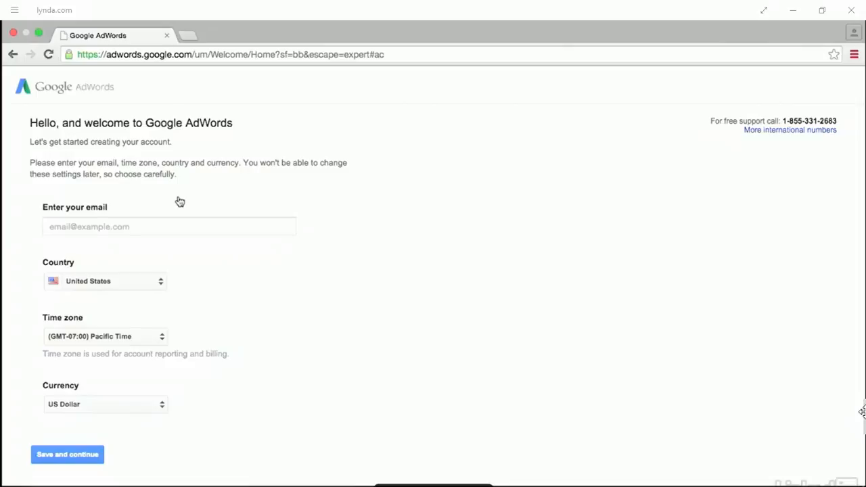
Step: Enter the account email address and save the sign-up form, keeping the preset country, time zone and currency
{"action": "left_click", "coordinate": [144, 222]}
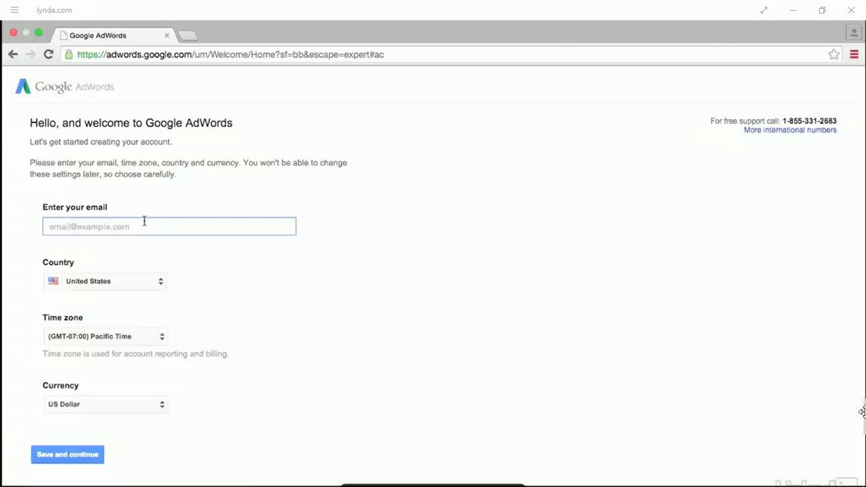
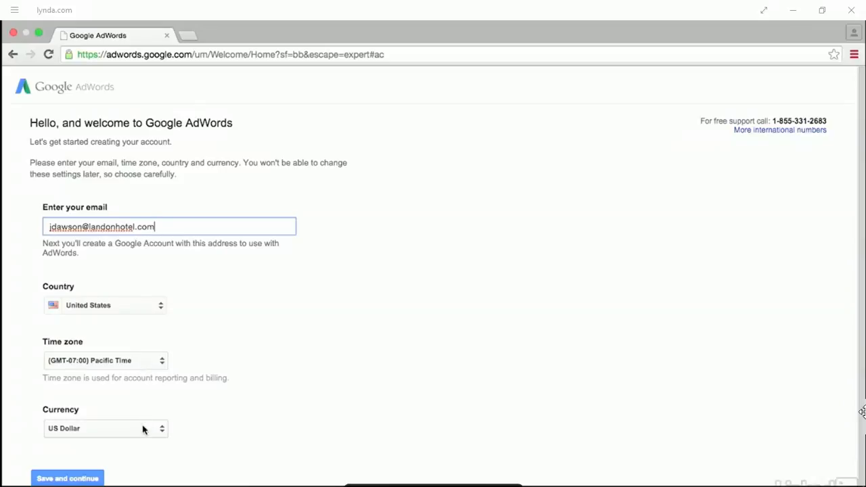
{"action": "left_click", "coordinate": [86, 473]}
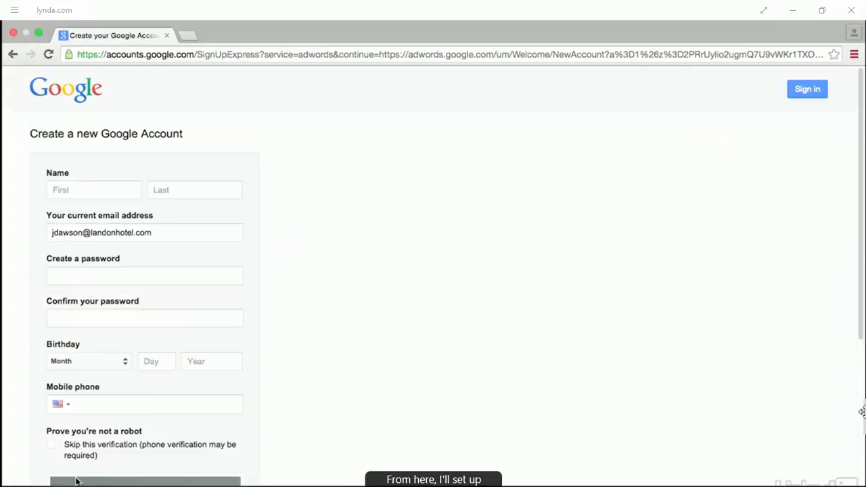
Step: Fill in the account holder's first and last name in the new Google Account form
{"action": "left_click", "coordinate": [84, 193]}
{"action": "key", "text": "Tab"}
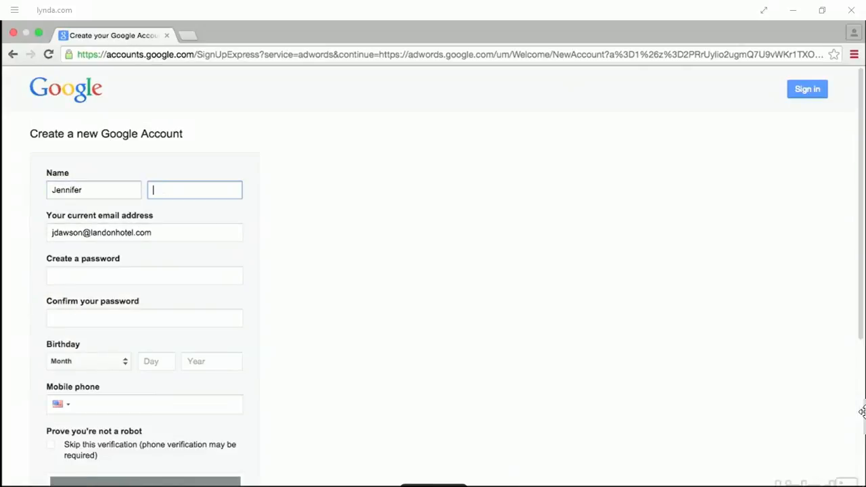
{"action": "key", "text": "Tab"}
{"action": "key", "text": "Tab"}
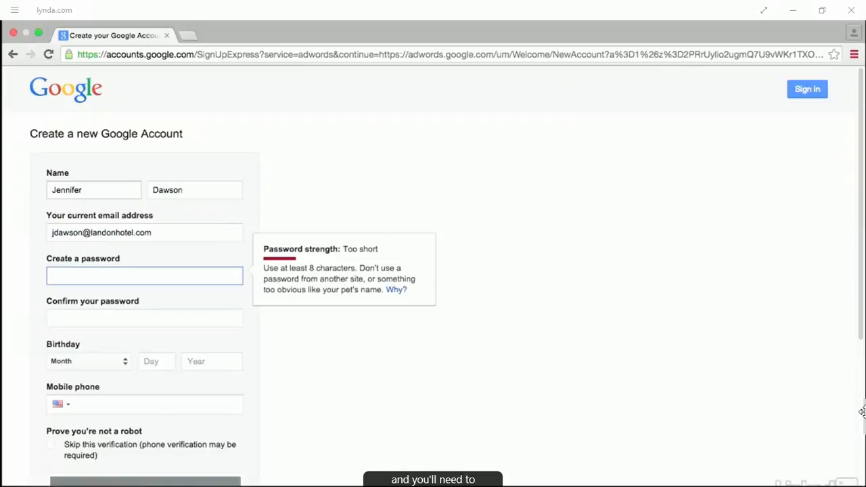
Step: Enter the new account password and repeat it in the confirmation field
{"action": "type", "text": "••••••••••••"}
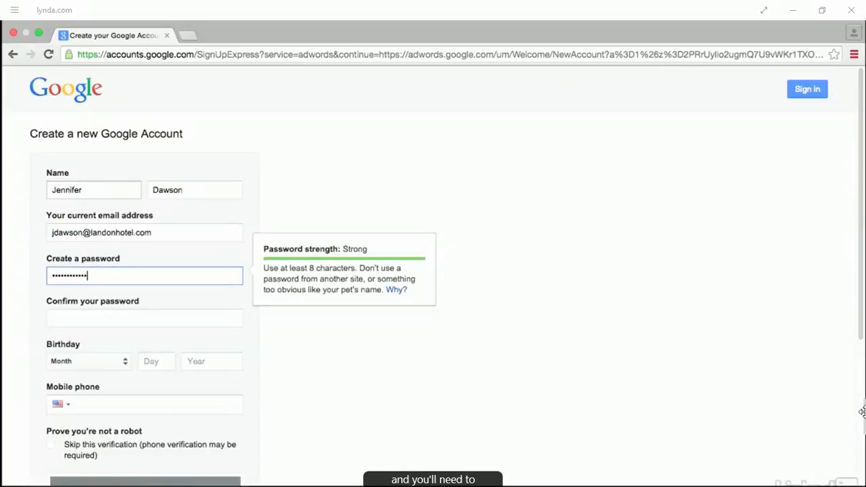
{"action": "key", "text": "Tab"}
{"action": "type", "text": "••••••••••••"}
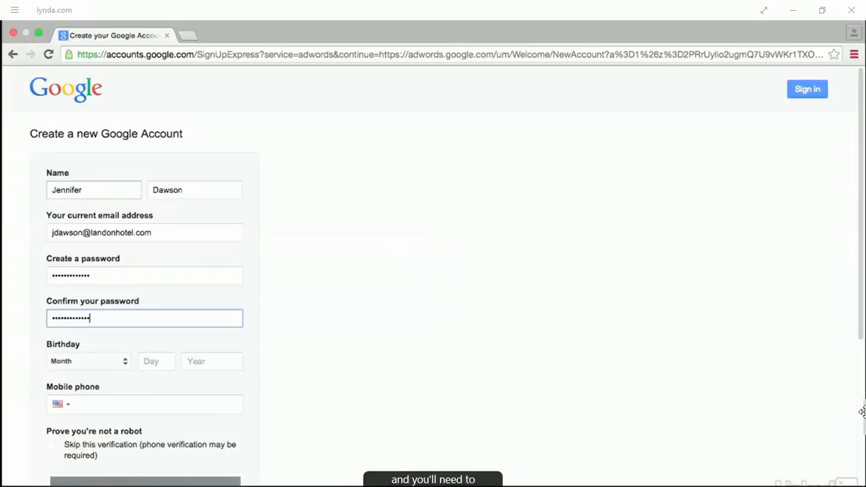
Step: Fill in the account holder's birthday with month, day and year
{"action": "scroll", "coordinate": [82, 209], "scroll_direction": "down", "scroll_amount": 1}
{"action": "left_click", "coordinate": [101, 343]}
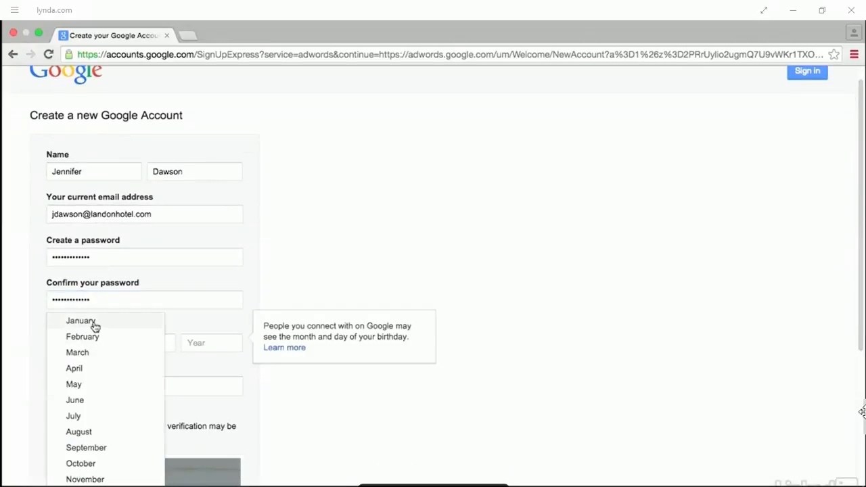
{"action": "left_click", "coordinate": [93, 325]}
{"action": "left_click", "coordinate": [150, 345]}
{"action": "type", "text": "1"}
{"action": "key", "text": "Tab"}
{"action": "type", "text": "1980"}
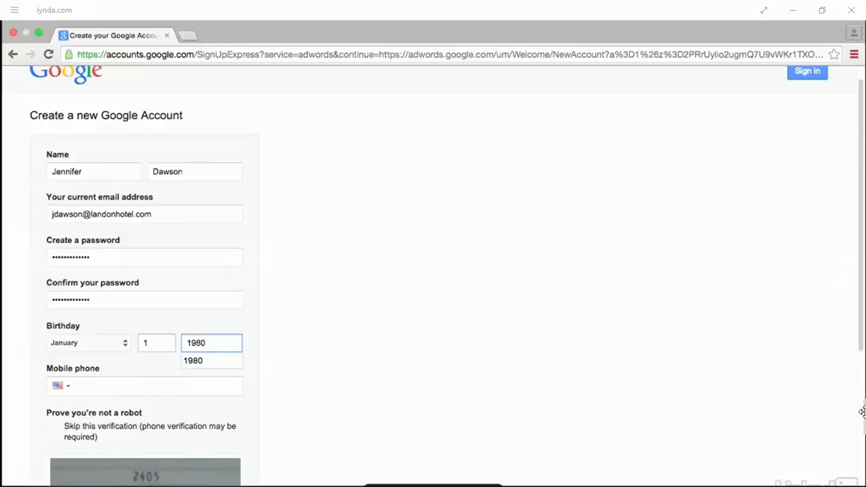
{"action": "left_click", "coordinate": [149, 359]}
{"action": "scroll", "coordinate": [149, 359], "scroll_direction": "down", "scroll_amount": 3}
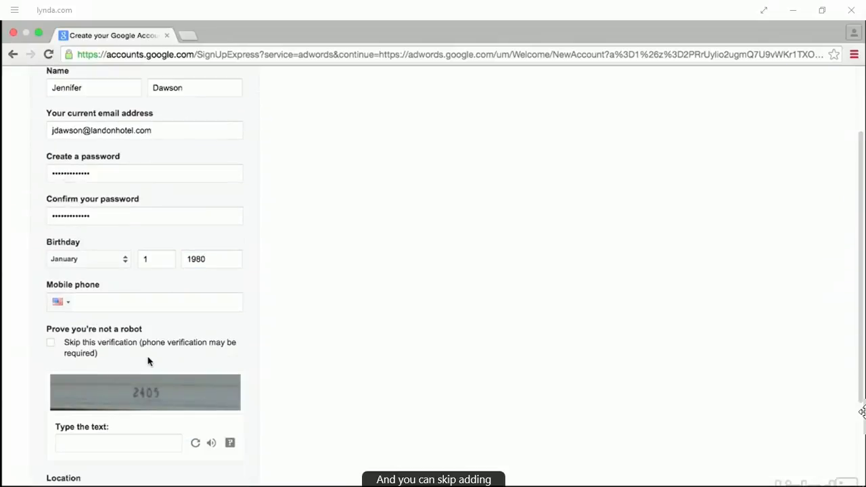
Step: Leave the mobile phone blank, enter the captcha text, agree to the Google Terms of Service and Privacy Policy, and submit the form
{"action": "left_click", "coordinate": [144, 302]}
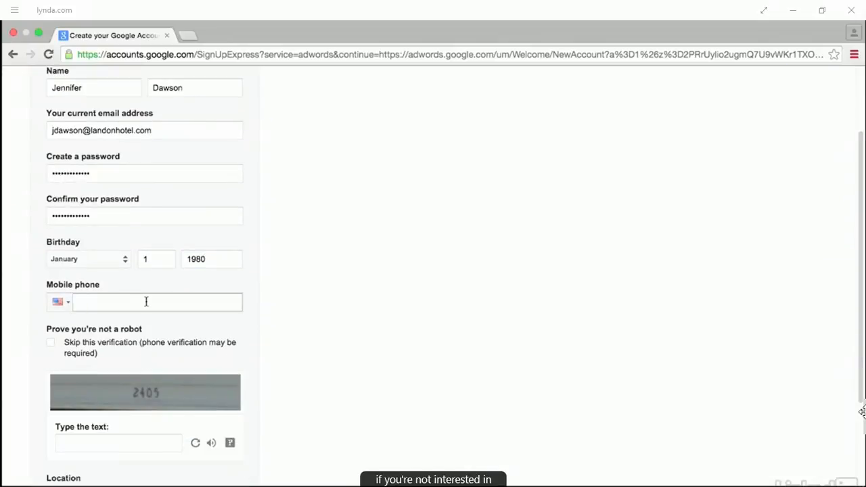
{"action": "scroll", "coordinate": [146, 301], "scroll_direction": "down", "scroll_amount": 1}
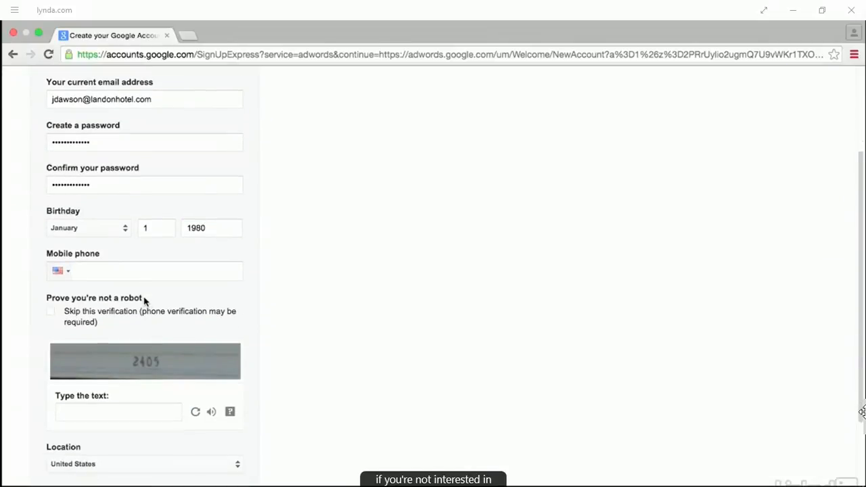
{"action": "left_click", "coordinate": [103, 411]}
{"action": "type", "text": "2405"}
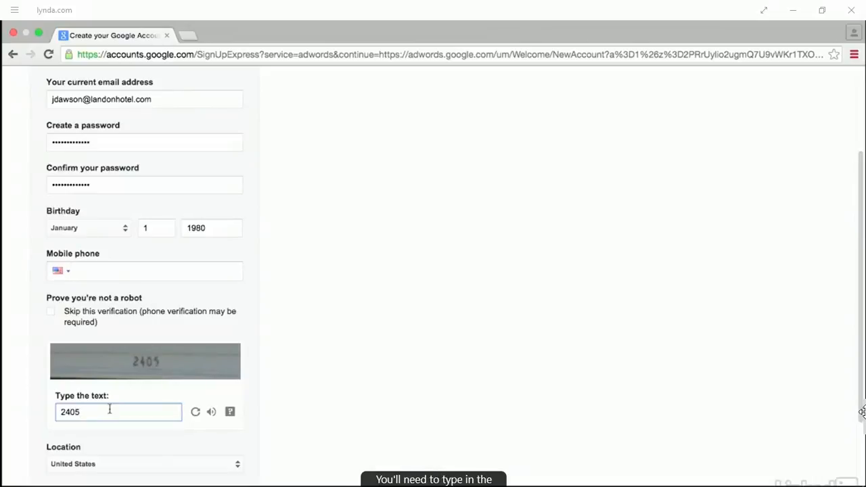
{"action": "scroll", "coordinate": [110, 409], "scroll_direction": "down", "scroll_amount": 4}
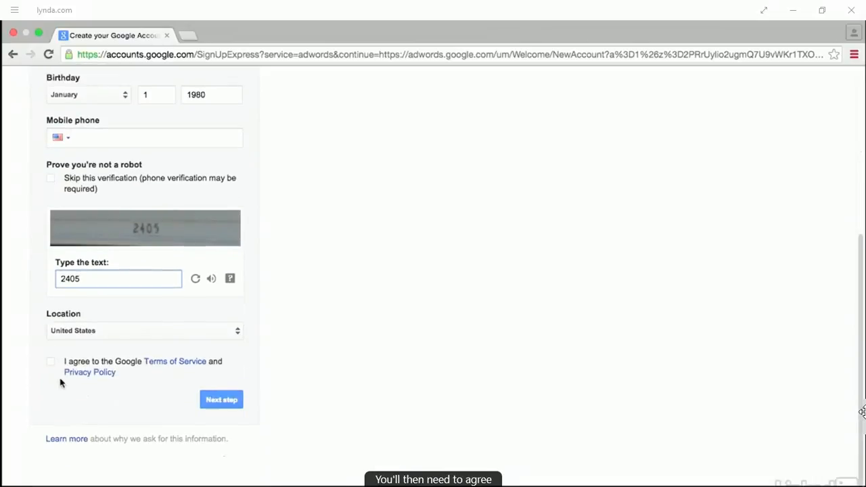
{"action": "left_click", "coordinate": [51, 365]}
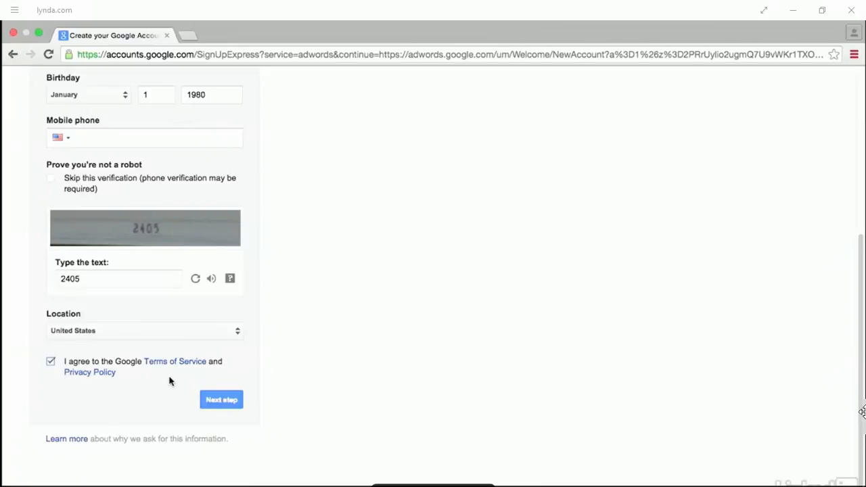
{"action": "left_click", "coordinate": [207, 400]}
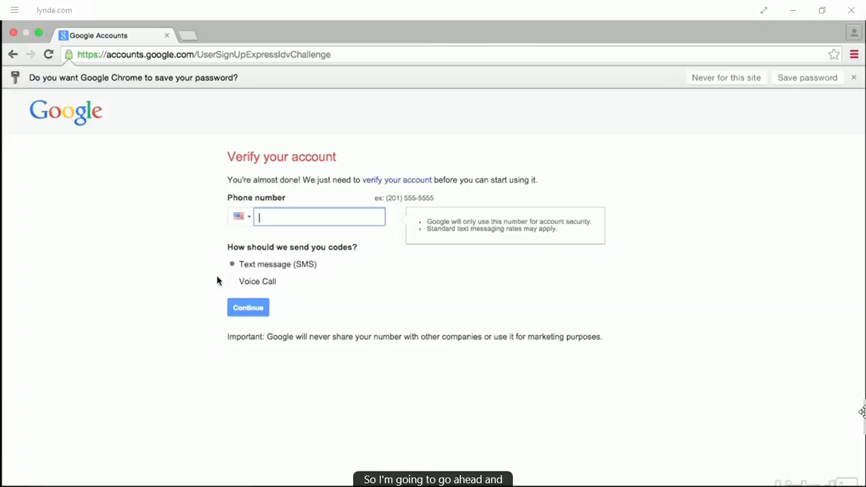
Step: Dismiss the offer to save the password and request a text-message verification code for the phone number
{"action": "left_click", "coordinate": [853, 77]}
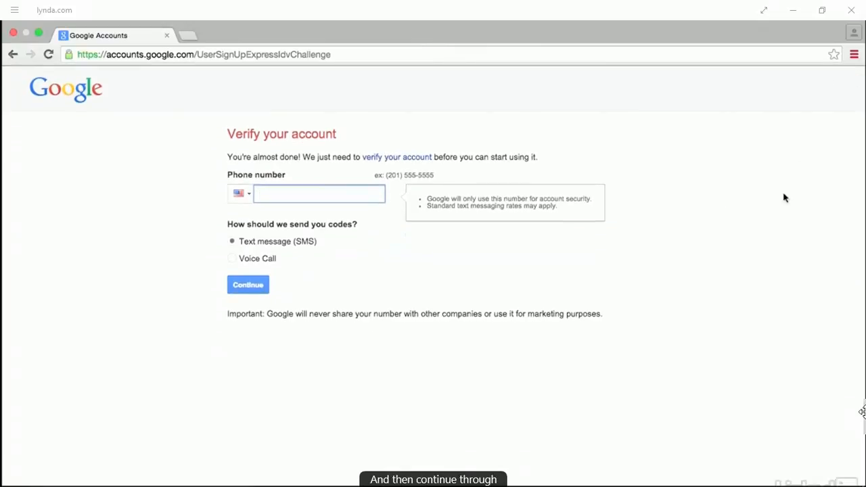
{"action": "type", "text": "20155555552"}
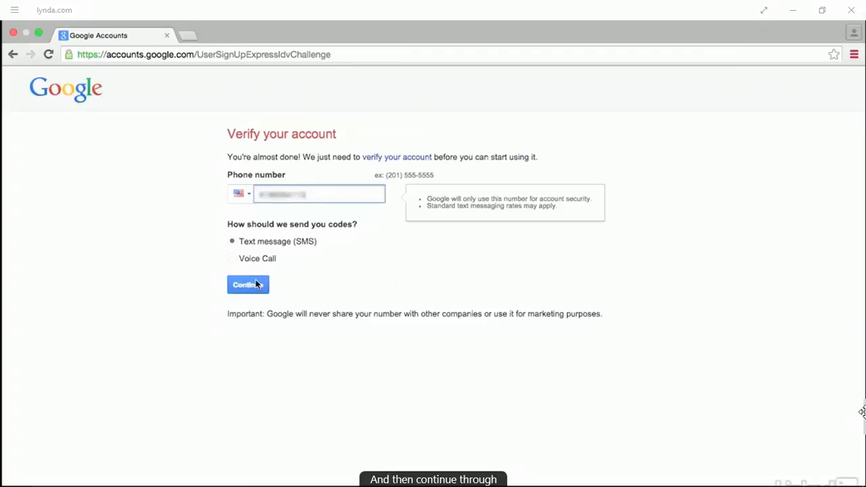
{"action": "left_click", "coordinate": [255, 284]}
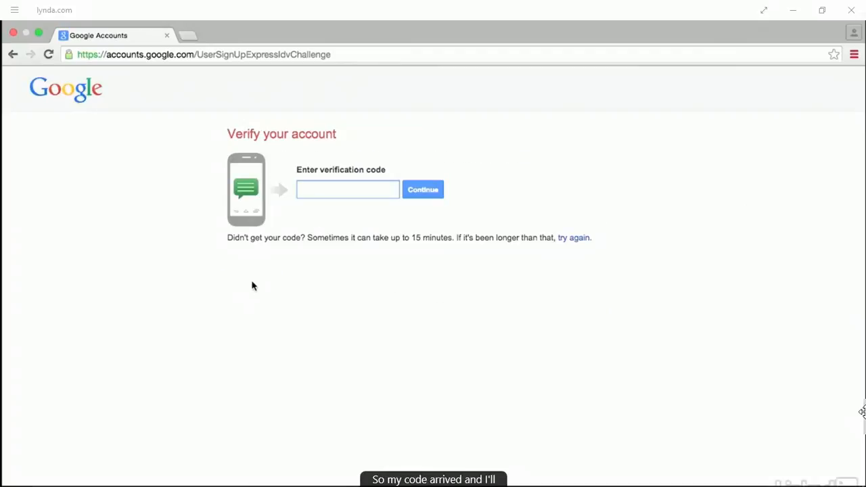
Step: Enter the received verification code and submit it to verify the account
{"action": "left_click", "coordinate": [421, 192]}
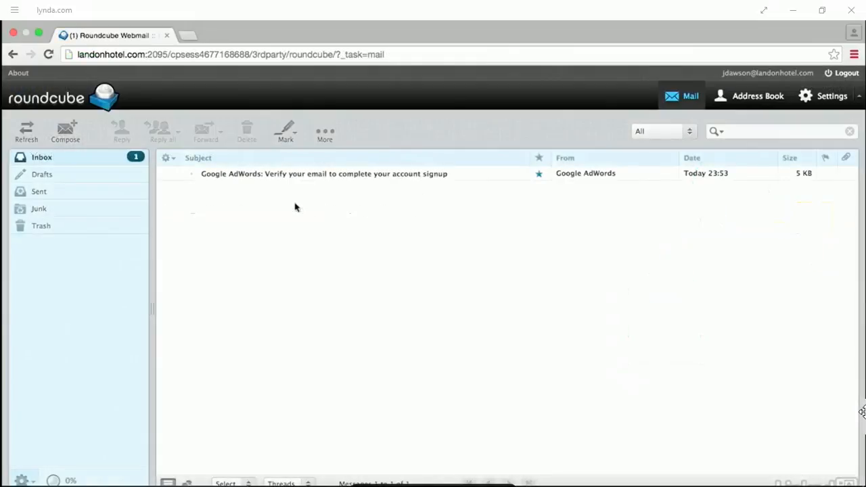
Step: Verify the email address through the link in the Google AdWords message and close the first Campaign Management tab
{"action": "double_click", "coordinate": [302, 174]}
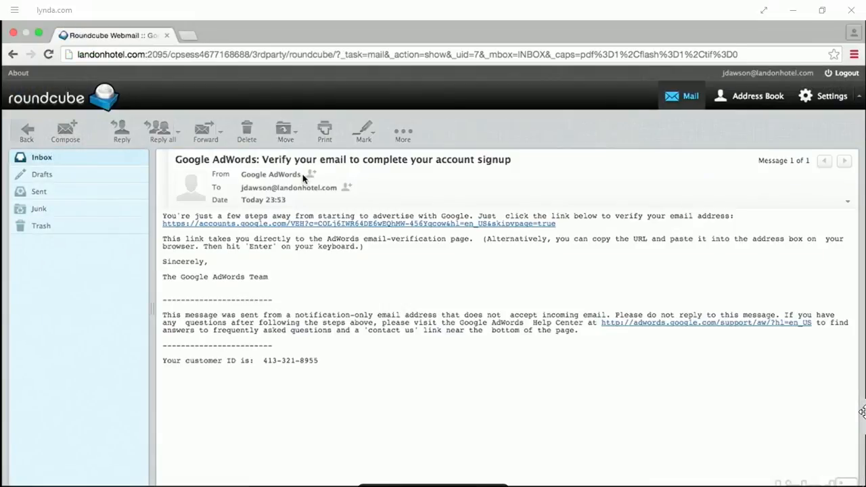
{"action": "left_click", "coordinate": [313, 223]}
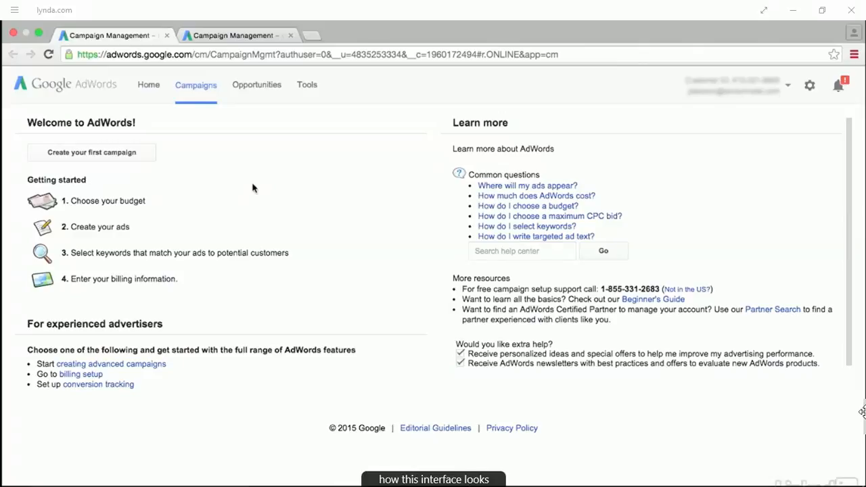
{"action": "left_click", "coordinate": [167, 36]}
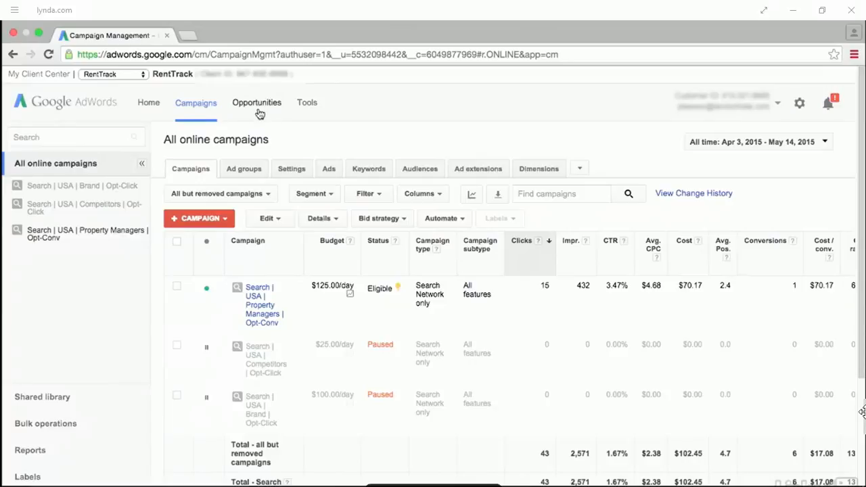
Step: Open the RentTrack account's Home dashboard and look through its keyword, campaign and ad group modules
{"action": "left_click", "coordinate": [148, 104]}
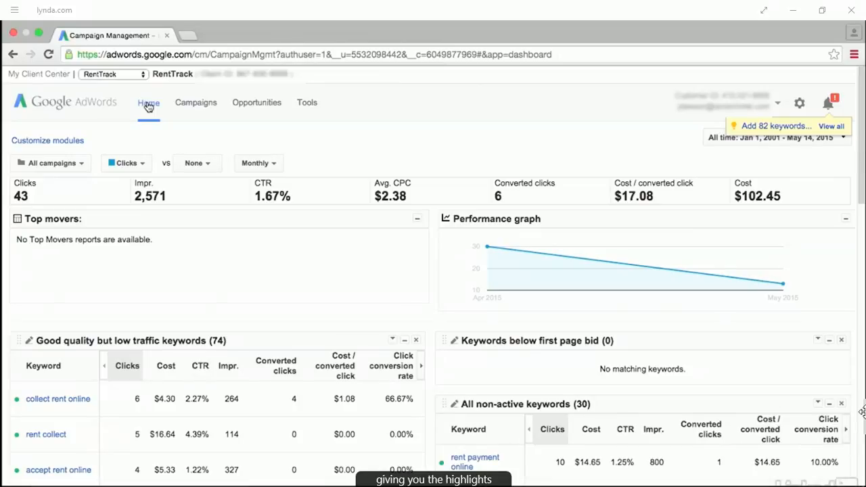
{"action": "scroll", "coordinate": [184, 149], "scroll_direction": "down", "scroll_amount": 8}
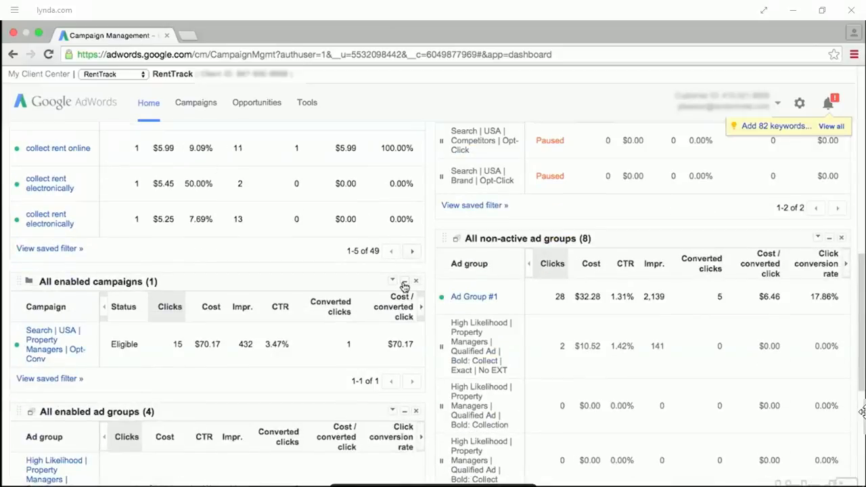
{"action": "scroll", "coordinate": [373, 281], "scroll_direction": "up", "scroll_amount": 3}
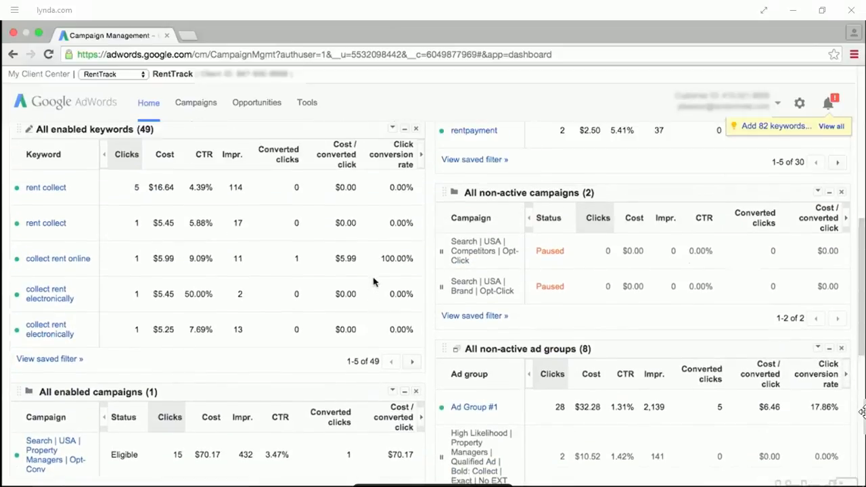
{"action": "scroll", "coordinate": [372, 281], "scroll_direction": "up", "scroll_amount": 2}
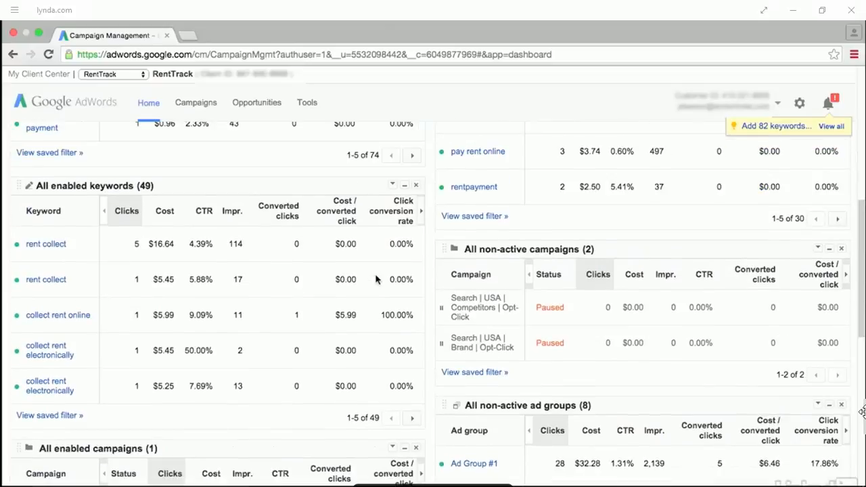
Step: Collapse the All enabled keywords module, check its column customization option, and hide the module from the dashboard
{"action": "left_click", "coordinate": [404, 185]}
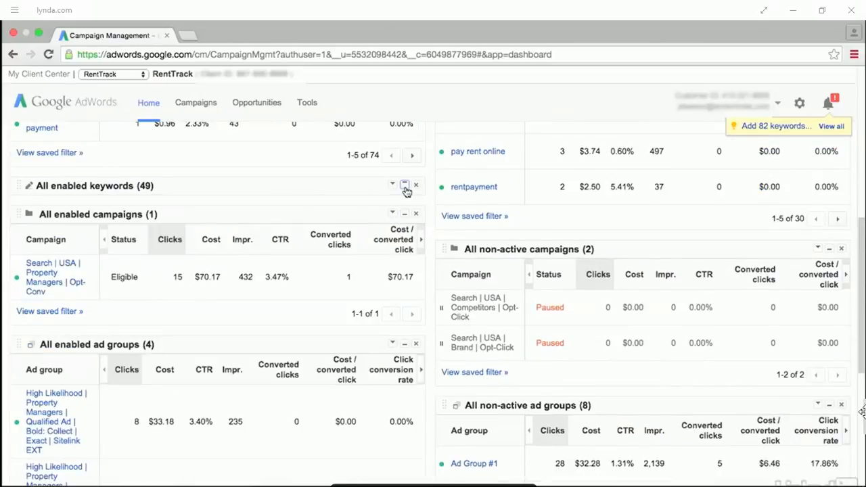
{"action": "left_click", "coordinate": [392, 185]}
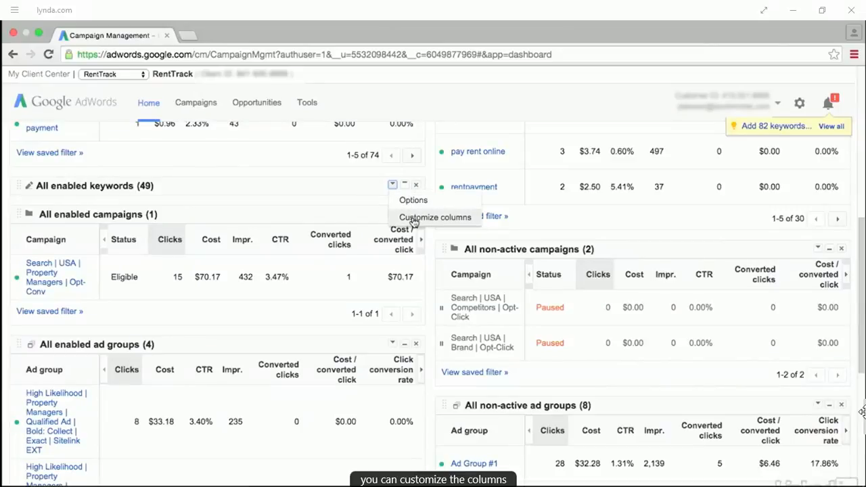
{"action": "left_click", "coordinate": [417, 175]}
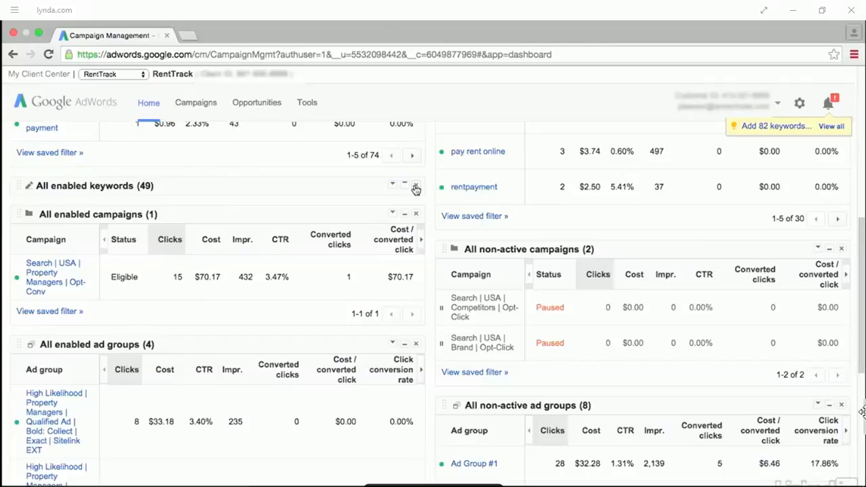
{"action": "left_click", "coordinate": [416, 187]}
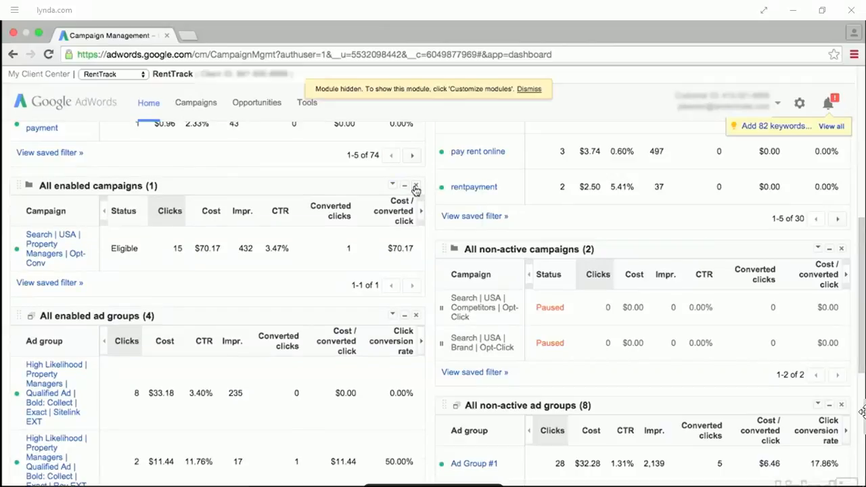
{"action": "left_click", "coordinate": [538, 90]}
{"action": "scroll", "coordinate": [400, 194], "scroll_direction": "up", "scroll_amount": 10}
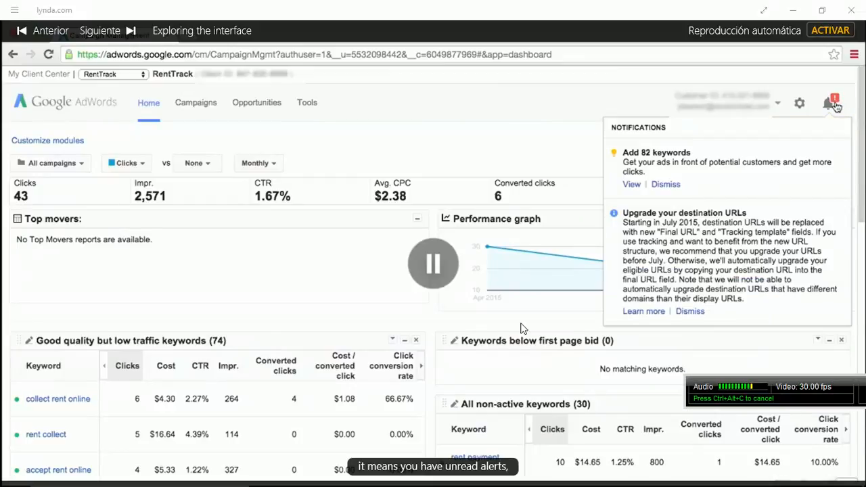
{"action": "left_click", "coordinate": [445, 262]}
{"action": "mouse_move", "coordinate": [561, 346]}
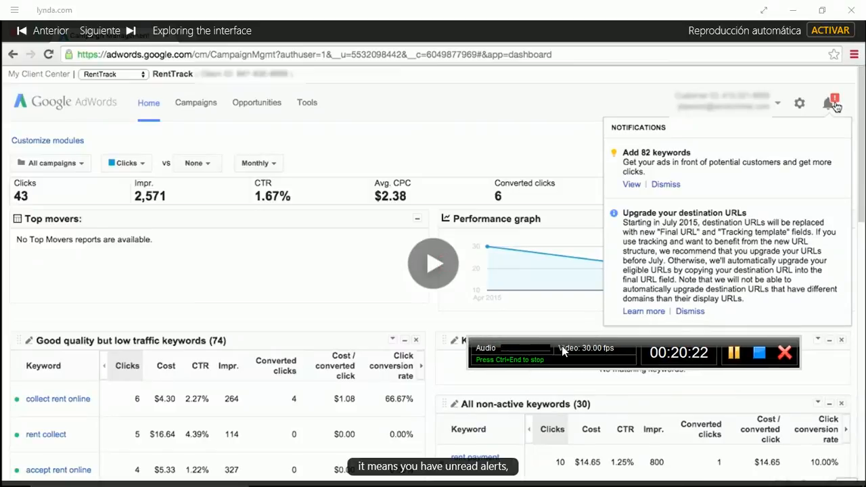